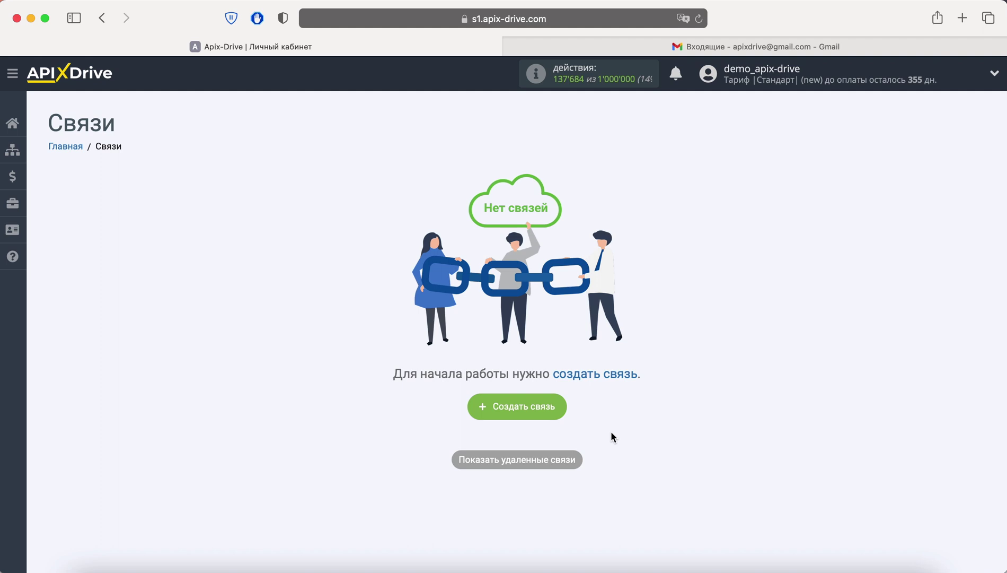
- Create a new connection from the Связи page
click(557, 407)
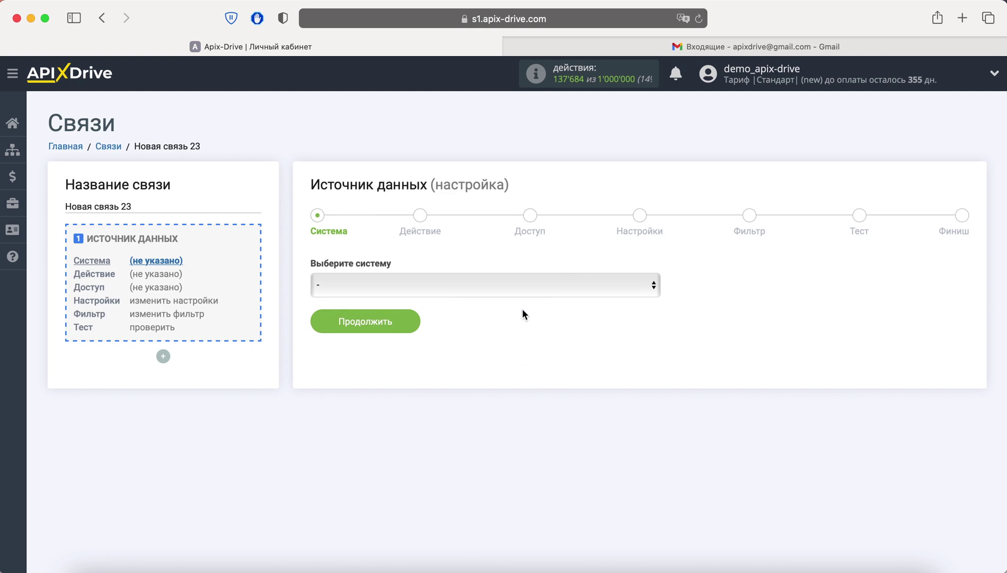
- Select Facebook as the source system with the 'Загрузить лиды' action
click(523, 285)
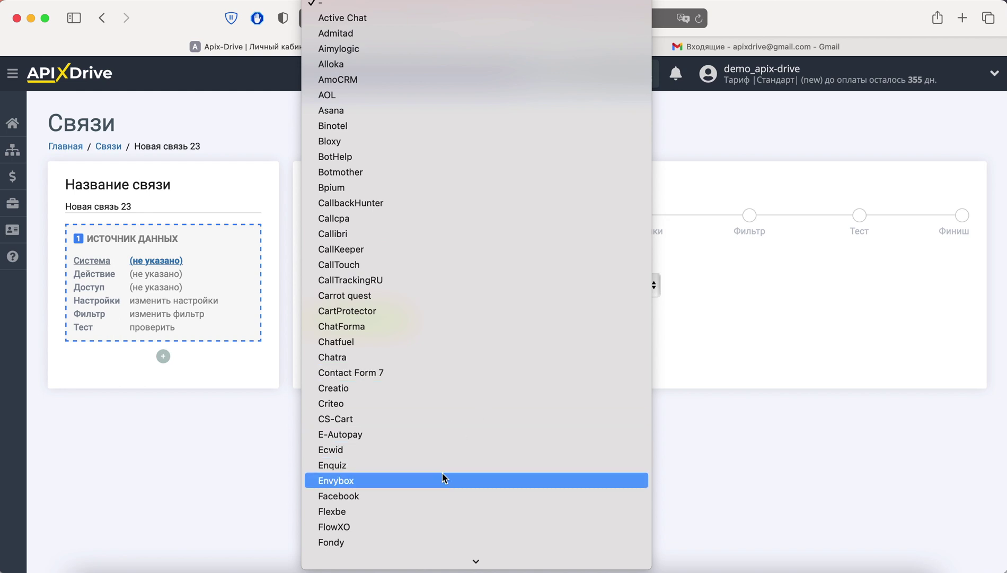
click(443, 495)
click(410, 322)
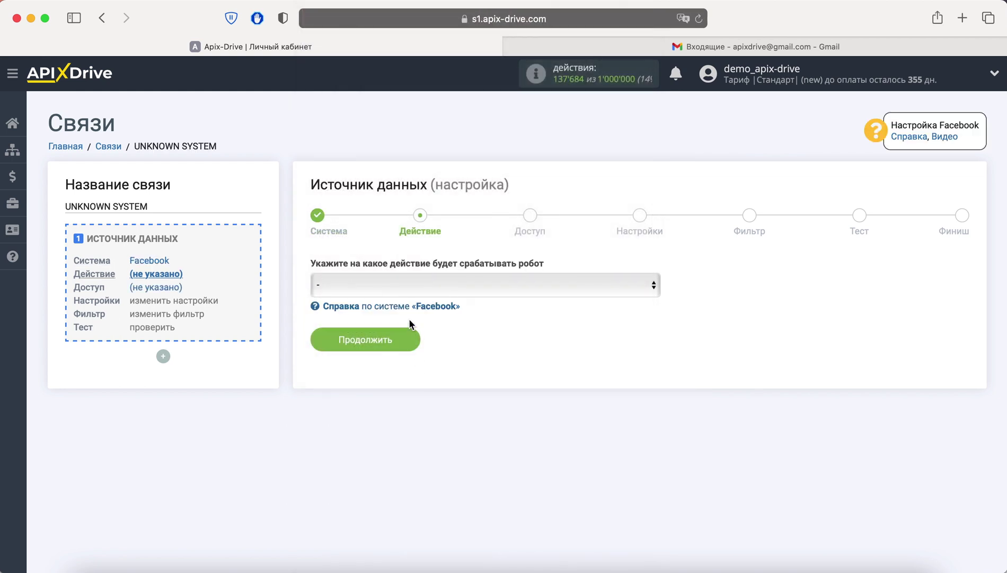
click(419, 284)
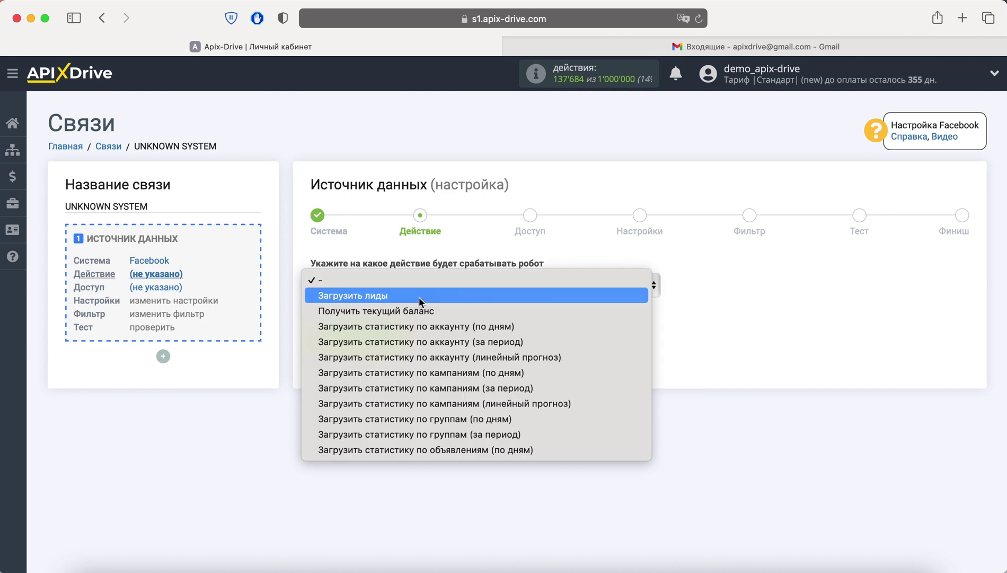
click(419, 297)
click(409, 350)
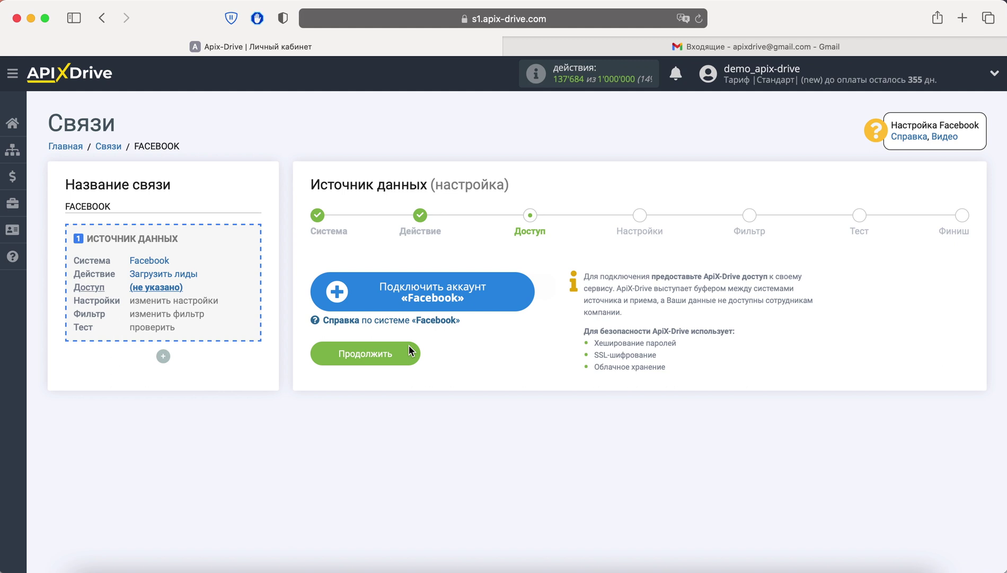
- Connect the Facebook account with the saved login and continue to page settings
click(402, 299)
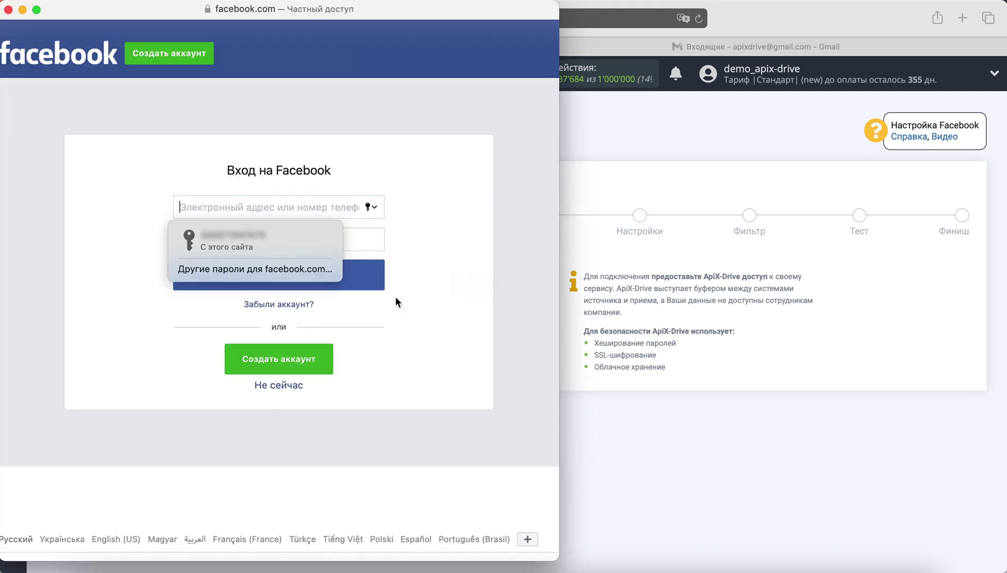
click(322, 249)
click(326, 264)
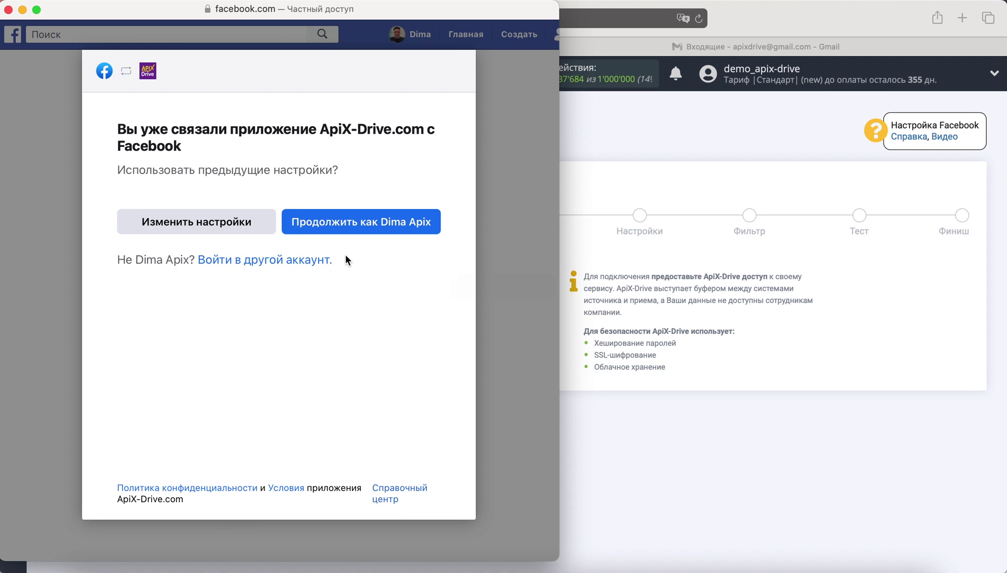
click(363, 227)
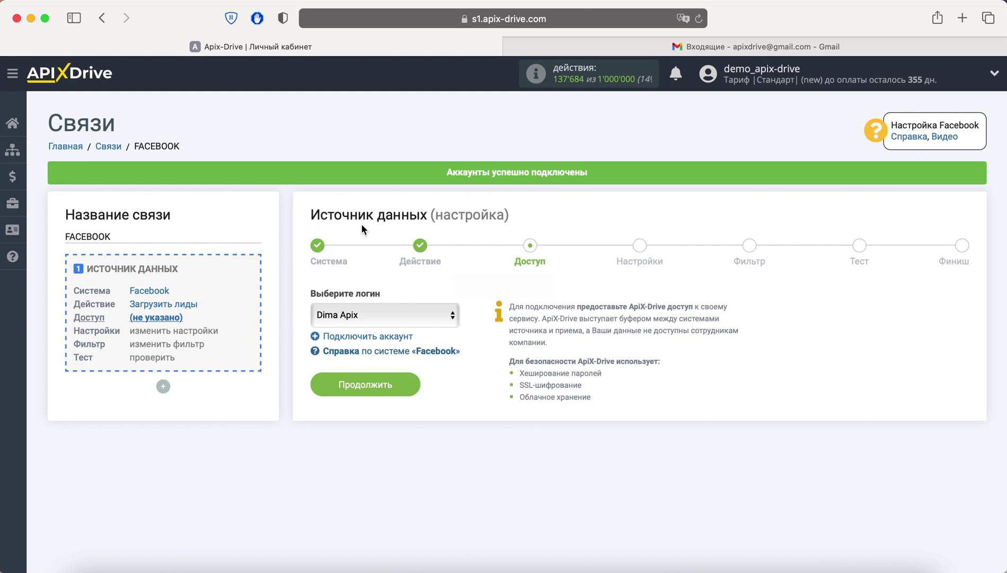
click(401, 383)
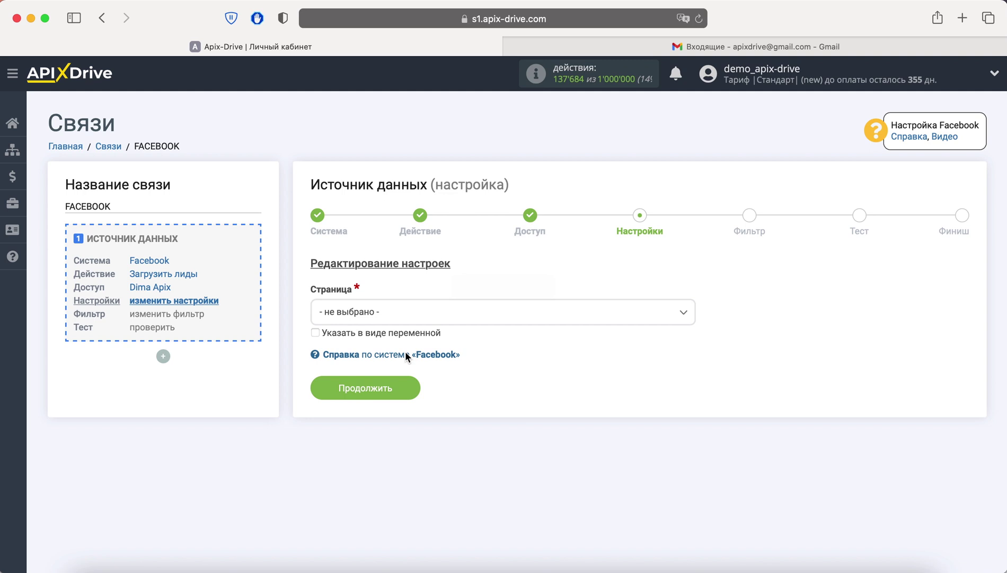
- Choose the advertising agency page, select forms individually, and tick all three lead forms including ТЕСТ
click(407, 314)
click(412, 383)
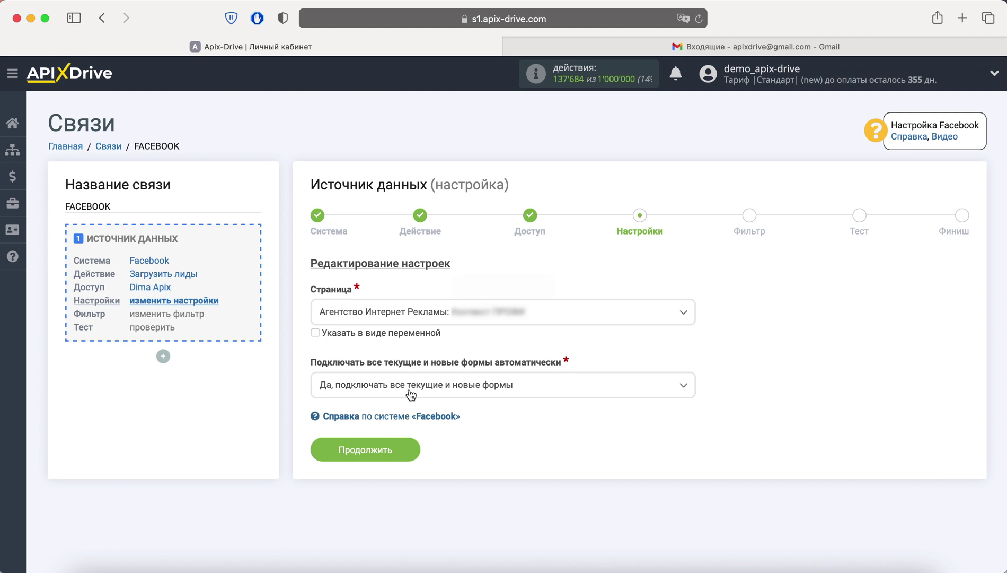
click(411, 395)
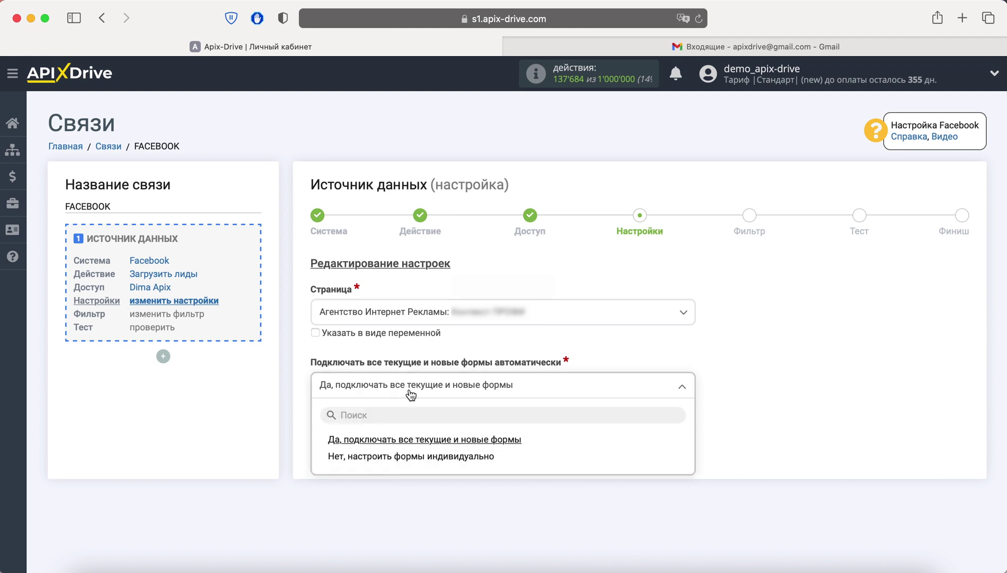
click(405, 459)
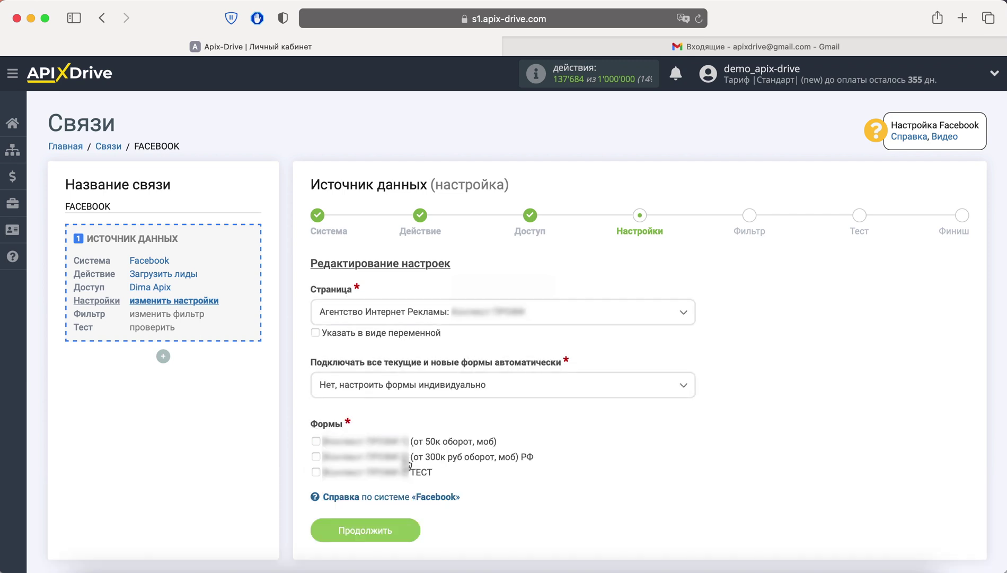
click(316, 441)
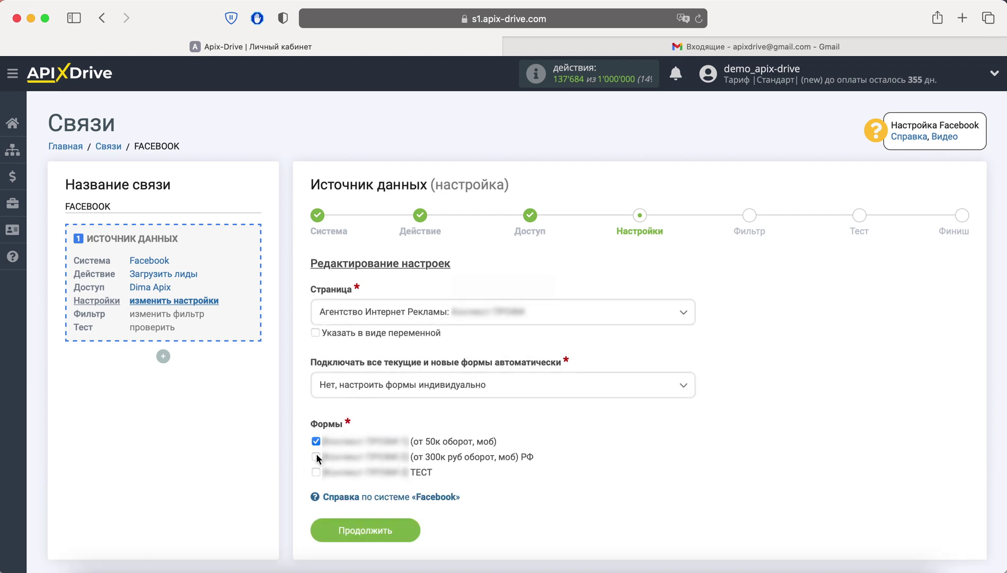
click(316, 456)
click(316, 472)
click(386, 531)
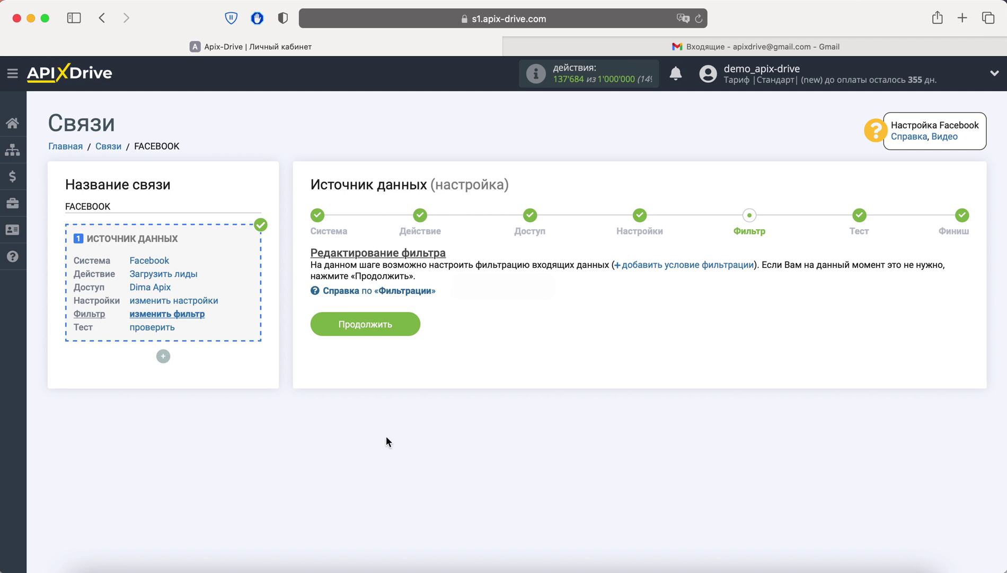
- Skip the filter, accept the sample Facebook lead data, and finish source setup
click(396, 332)
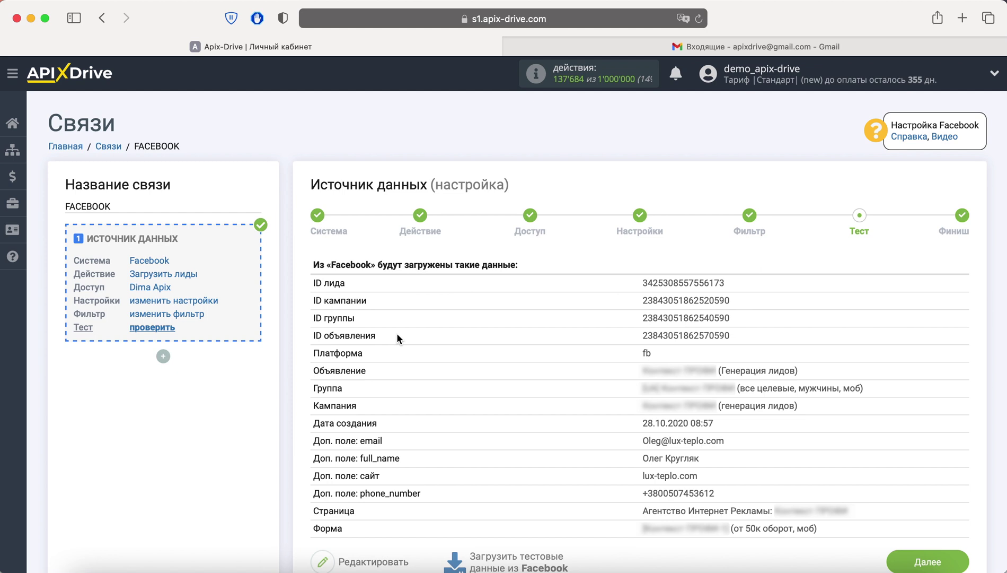
click(899, 563)
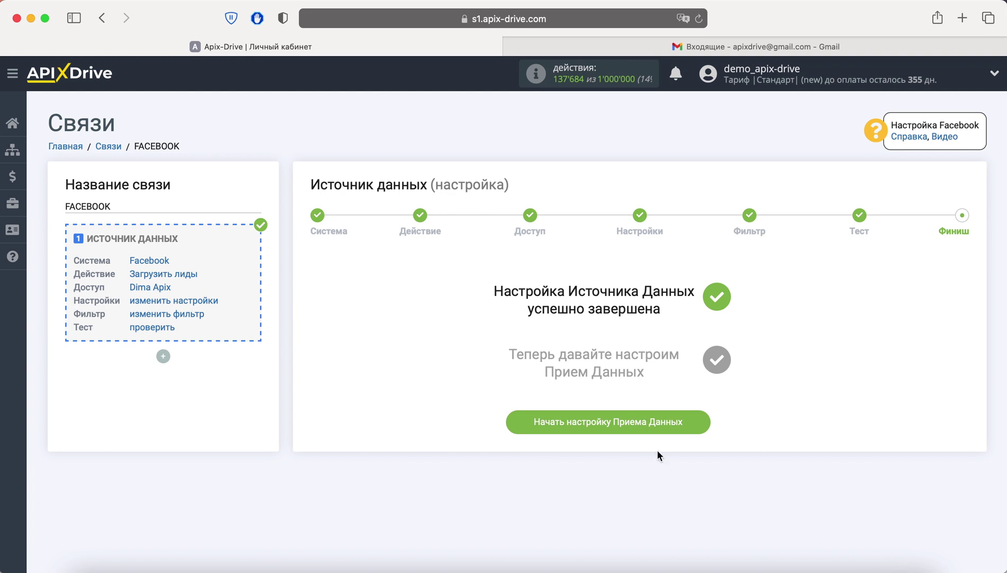
- Start the data-receiving setup for the connection
click(647, 420)
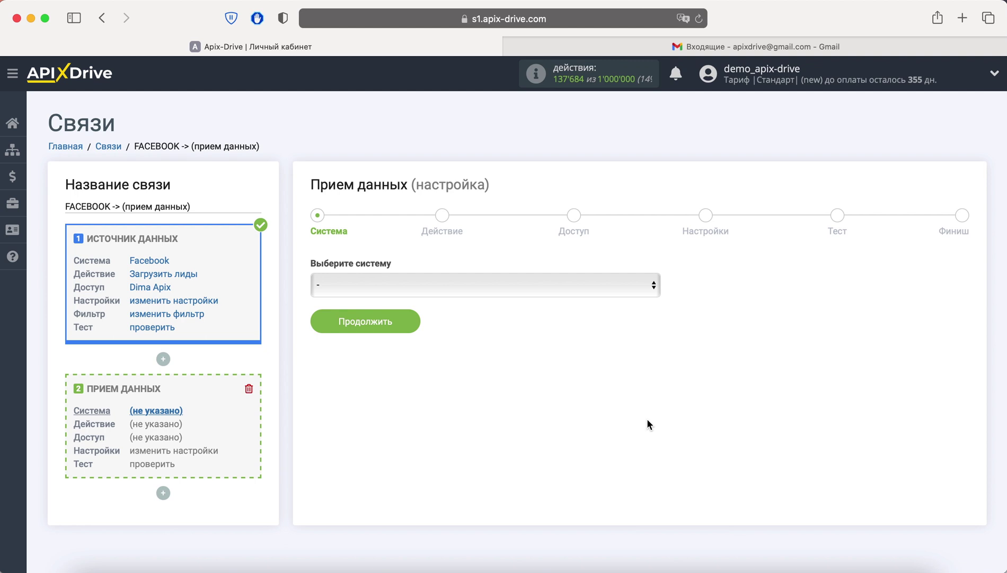
- Select Gmail (прием) as the receiver with the 'Отправить письмо' action
click(572, 285)
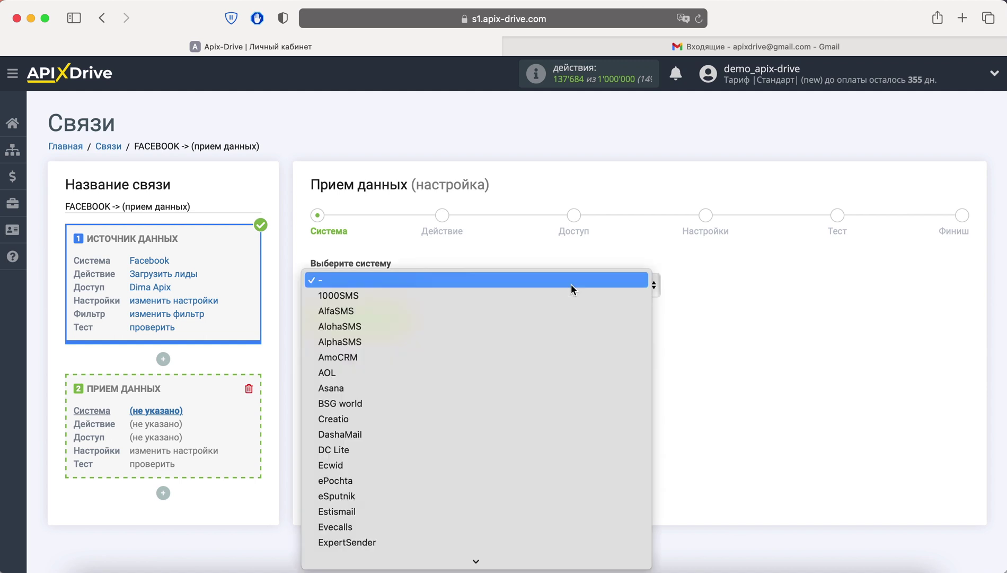
scroll(558, 391, down, 5)
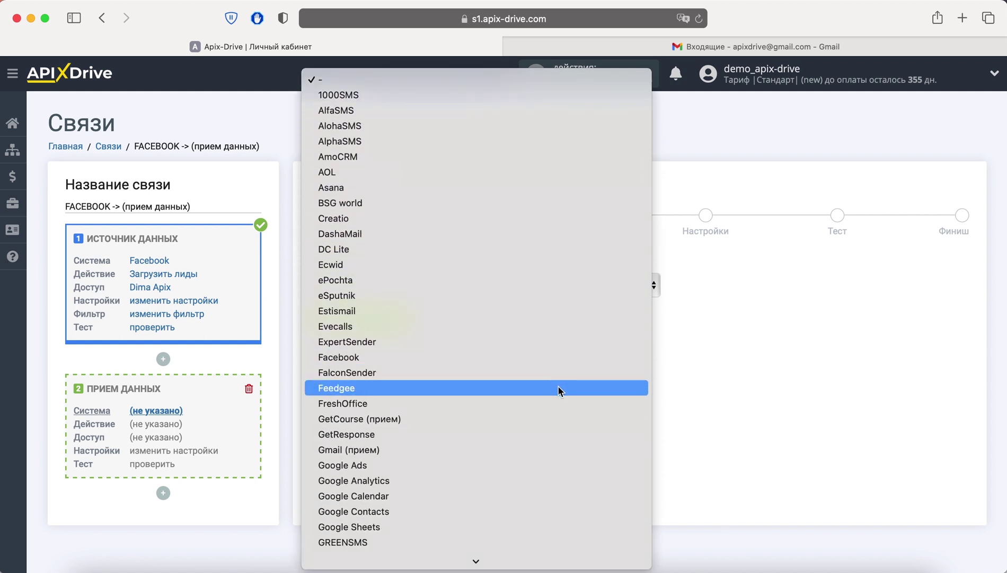
click(532, 419)
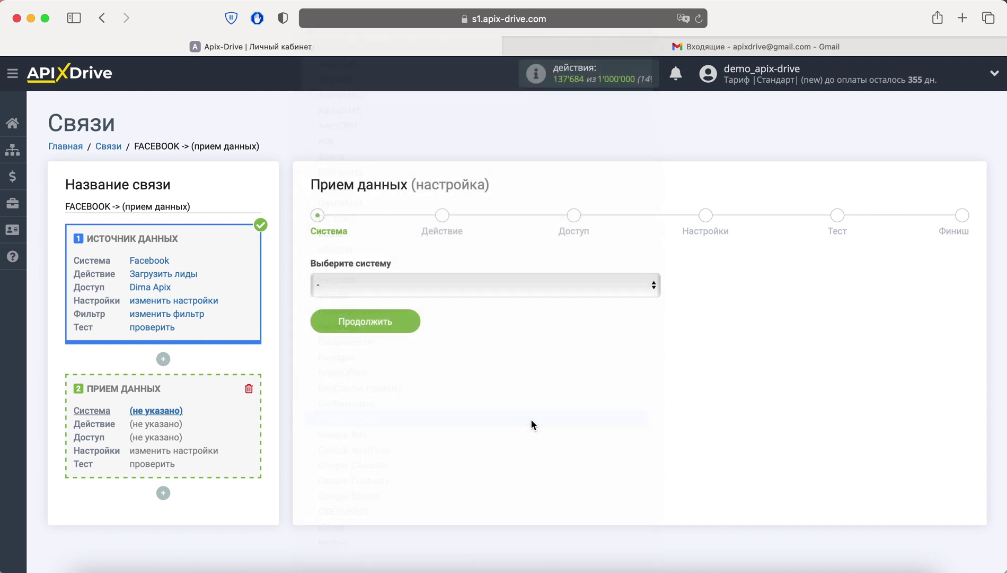
click(407, 333)
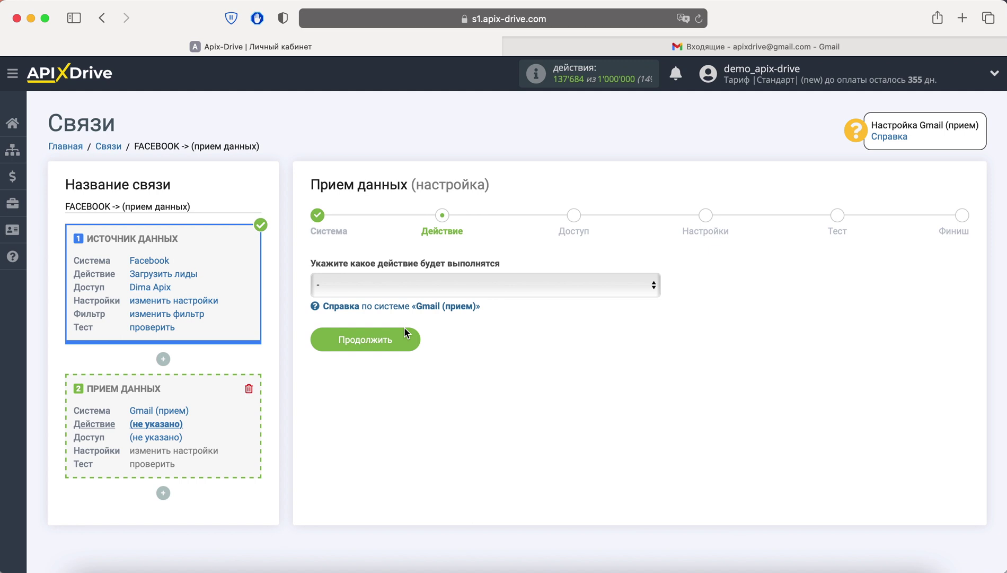
click(410, 291)
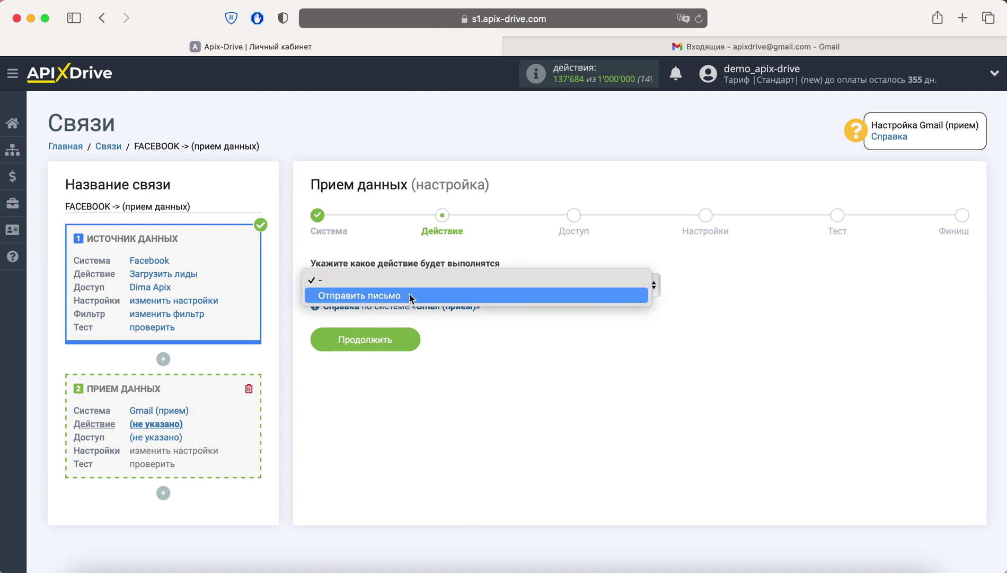
click(410, 295)
click(406, 335)
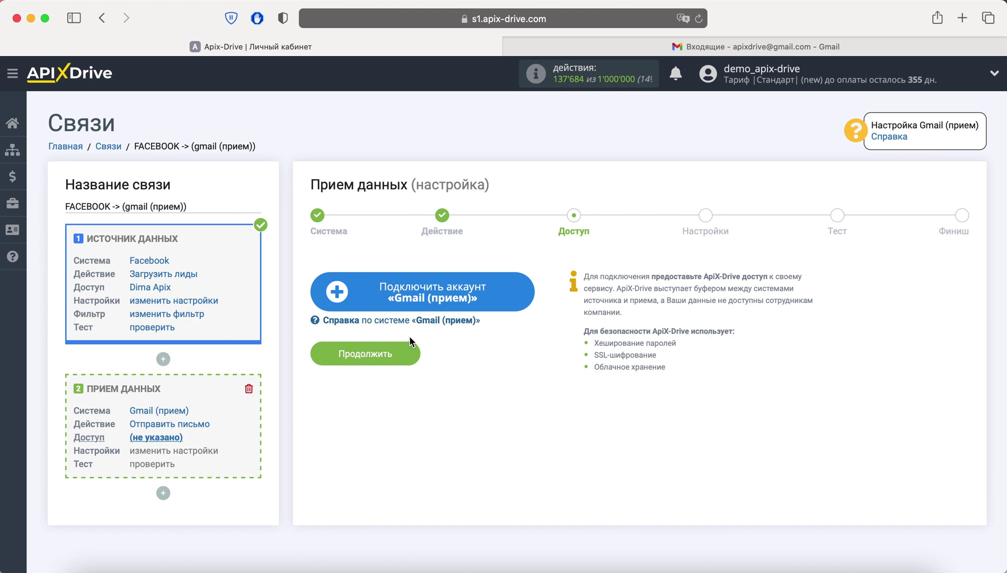
- Connect the Gmail account using the saved e-mail and password, granting ApiX-Drive permission
click(410, 295)
click(347, 296)
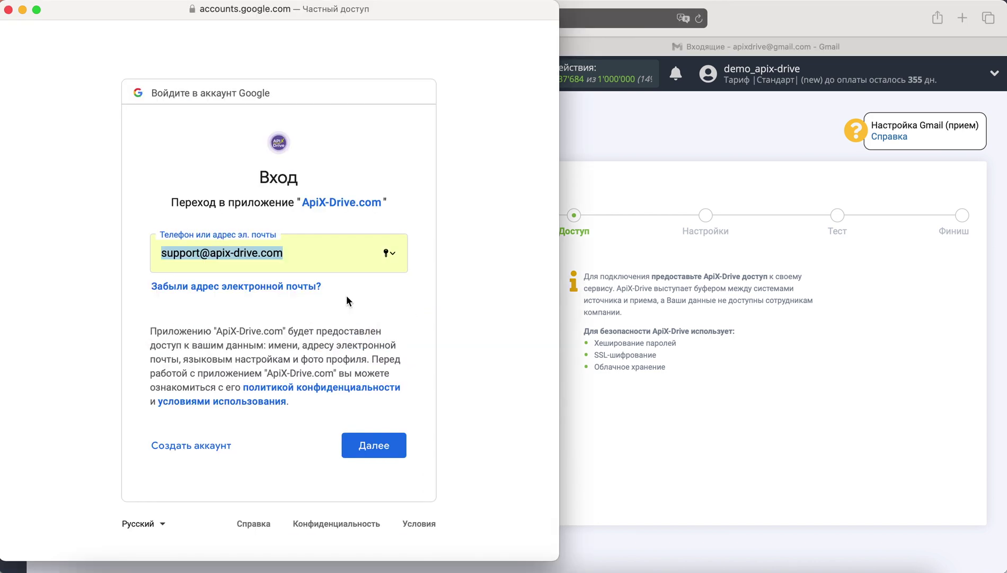
click(397, 439)
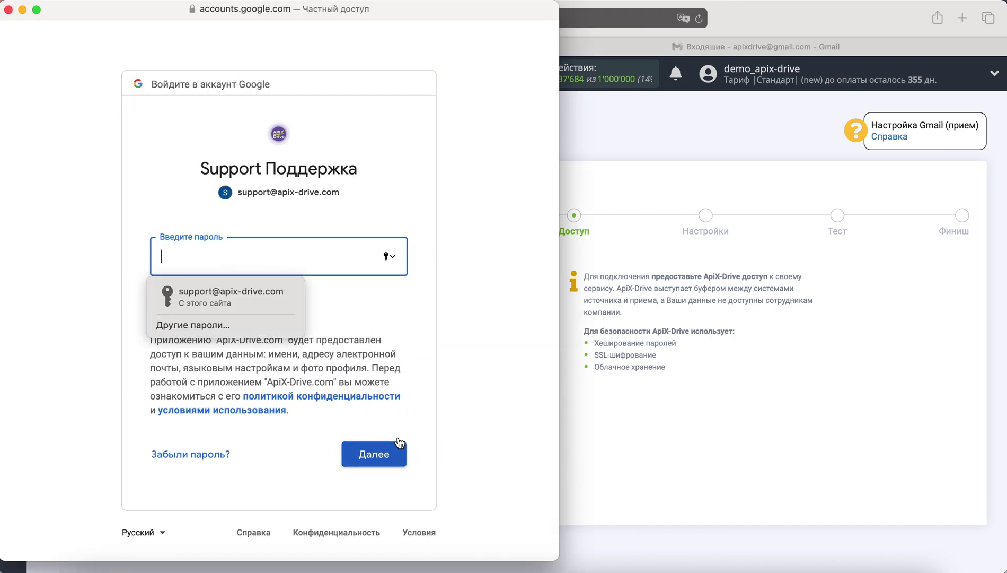
click(285, 301)
click(401, 441)
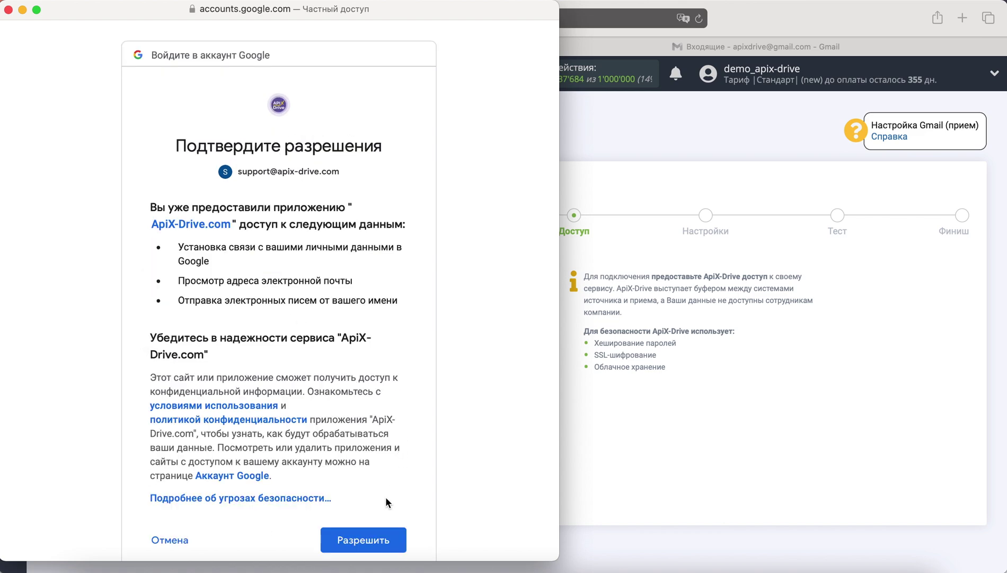
click(388, 533)
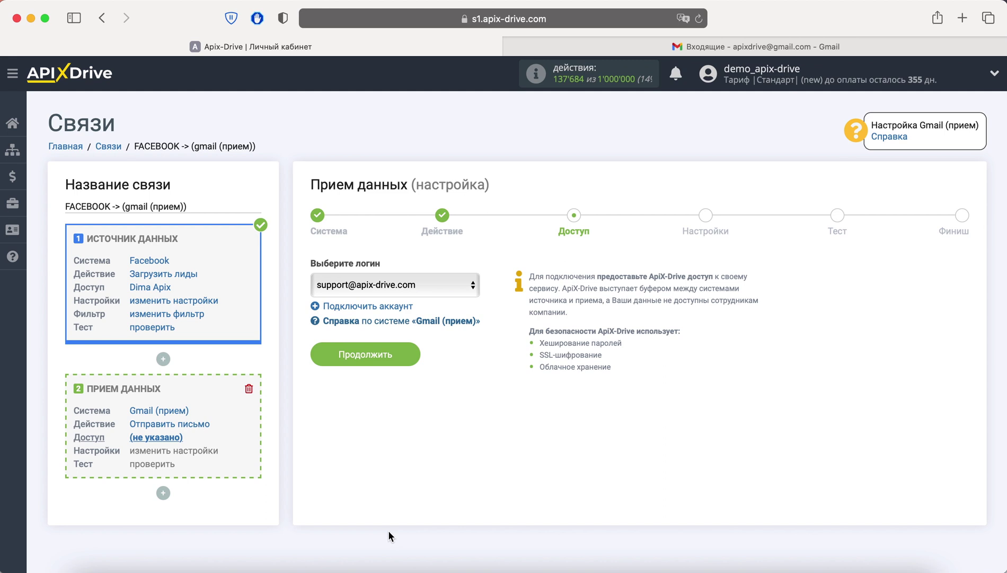
- Continue from the Доступ step with the linked Gmail login selected
click(400, 352)
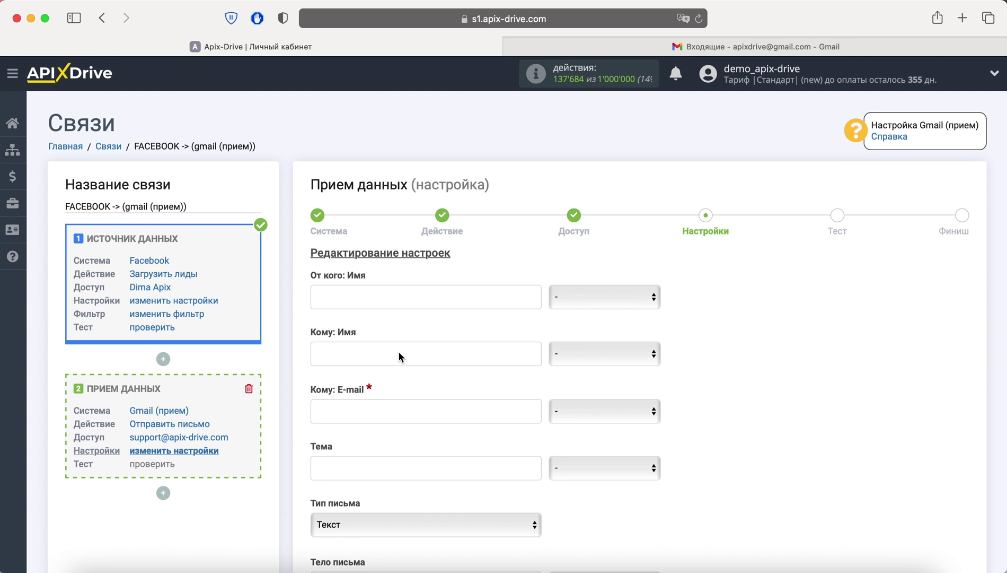
- Set the sender name to 'Лид из Facebook'
click(368, 300)
text(Лид из Facebook)
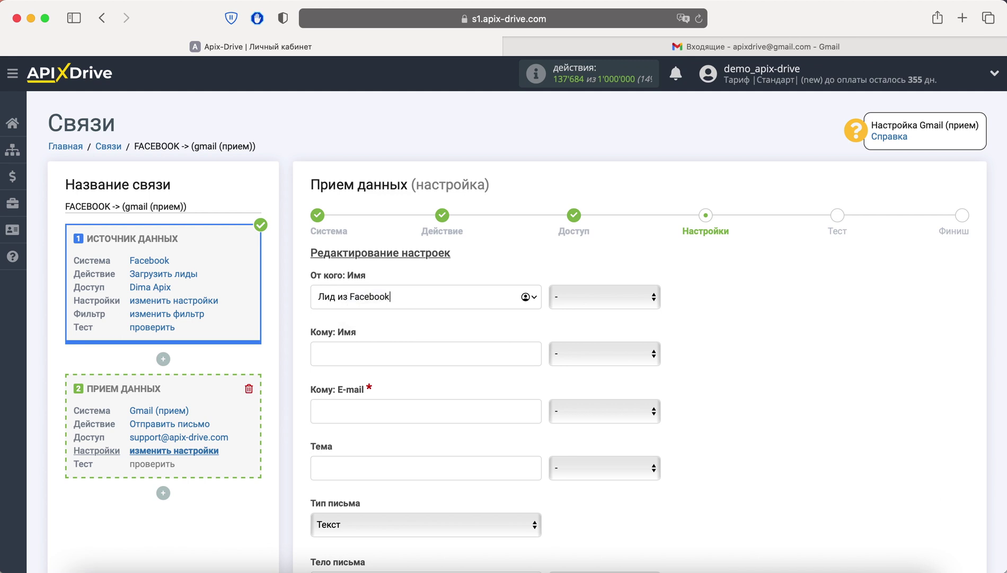
scroll(503, 329, down, 5)
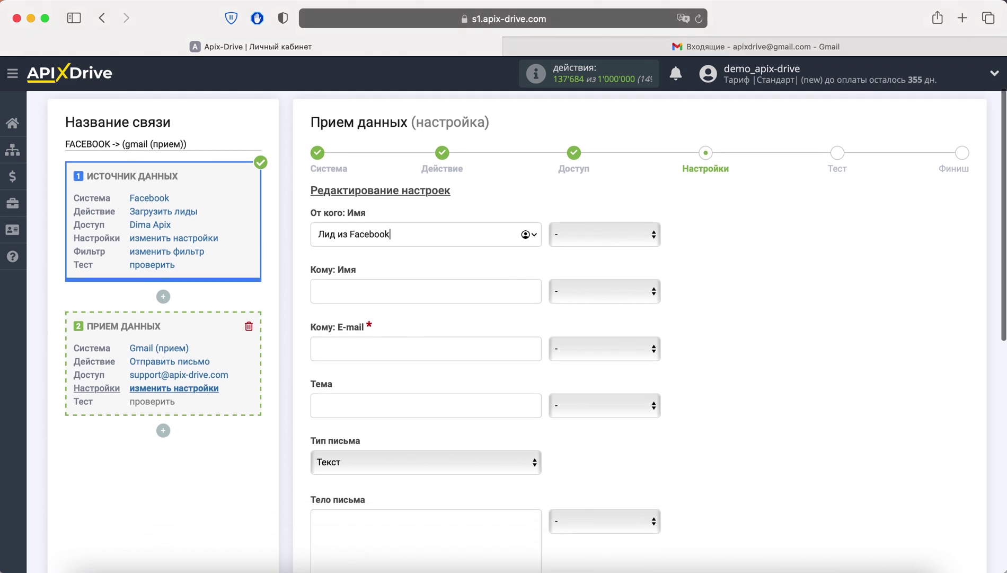
scroll(504, 329, down, 1)
- Enter the recipient e-mail address and set the subject to 'Новый лид из Facebook'
click(349, 265)
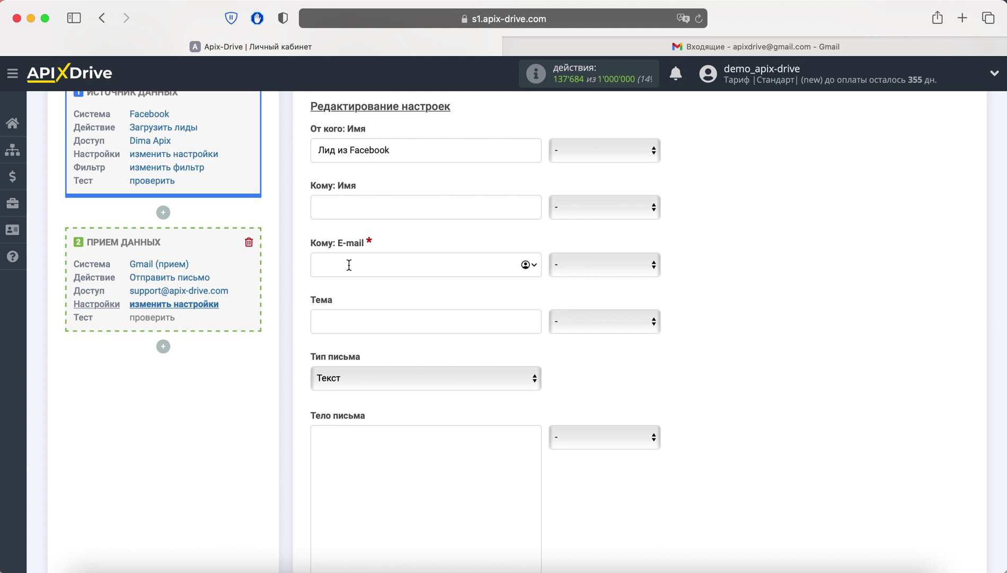
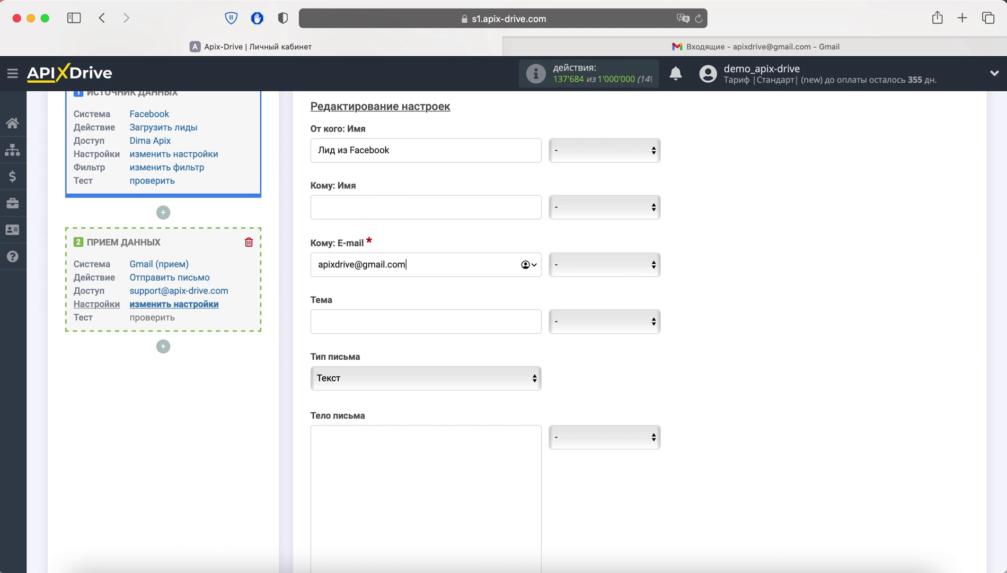
click(346, 324)
text(Новый лид из Face)
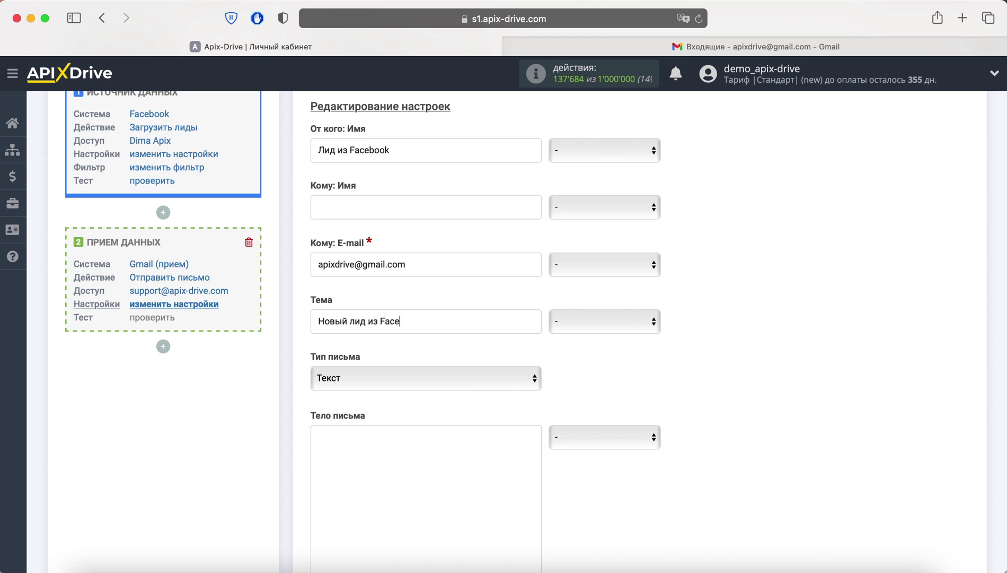
text(book)
scroll(517, 329, down, 5)
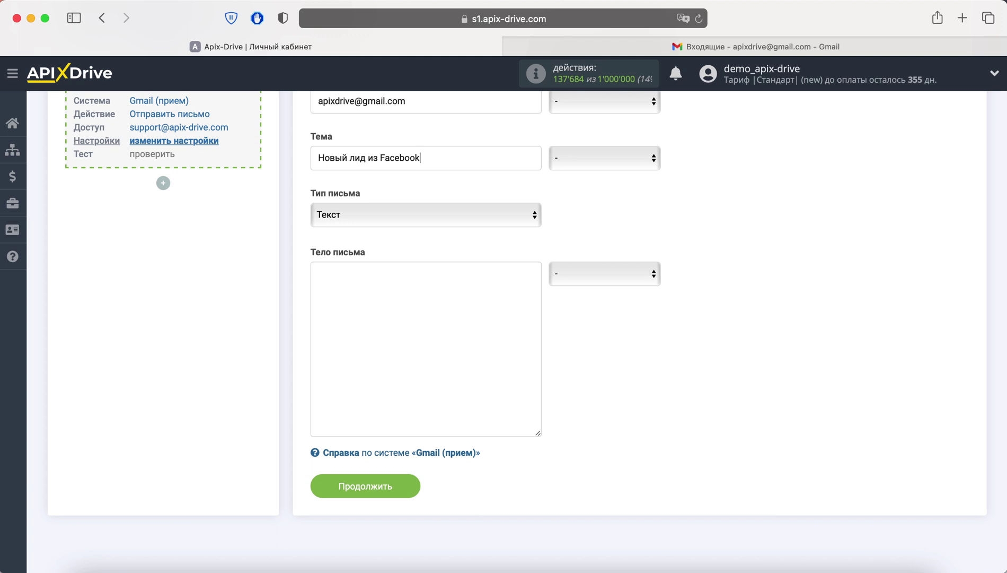
- Start the email body with a 'Новый лид' heading and an 'Имя:' line mapped to полное_имя/full_name
click(340, 293)
text(Новый лид)
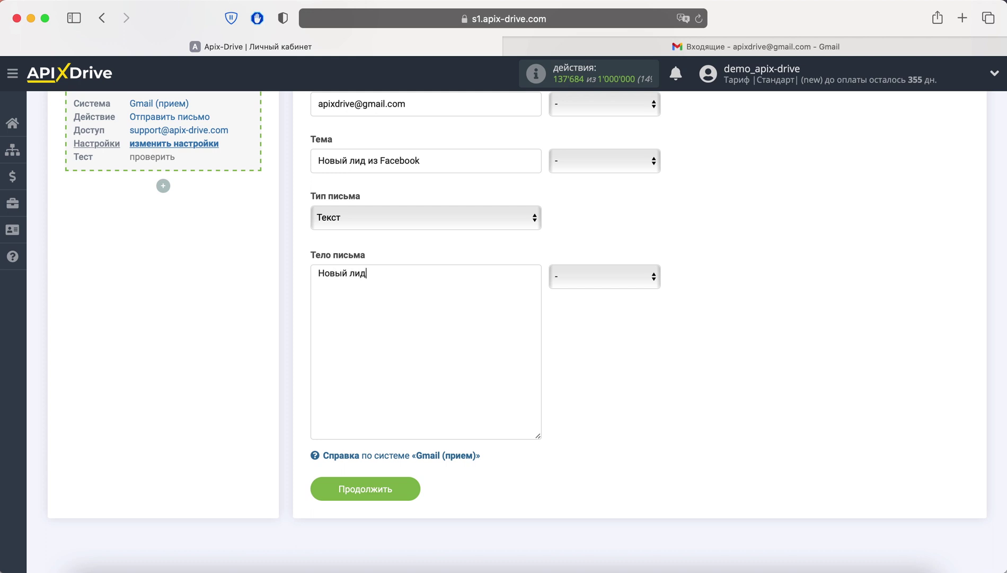
key(Return)
text(Имя)
text(:)
click(623, 278)
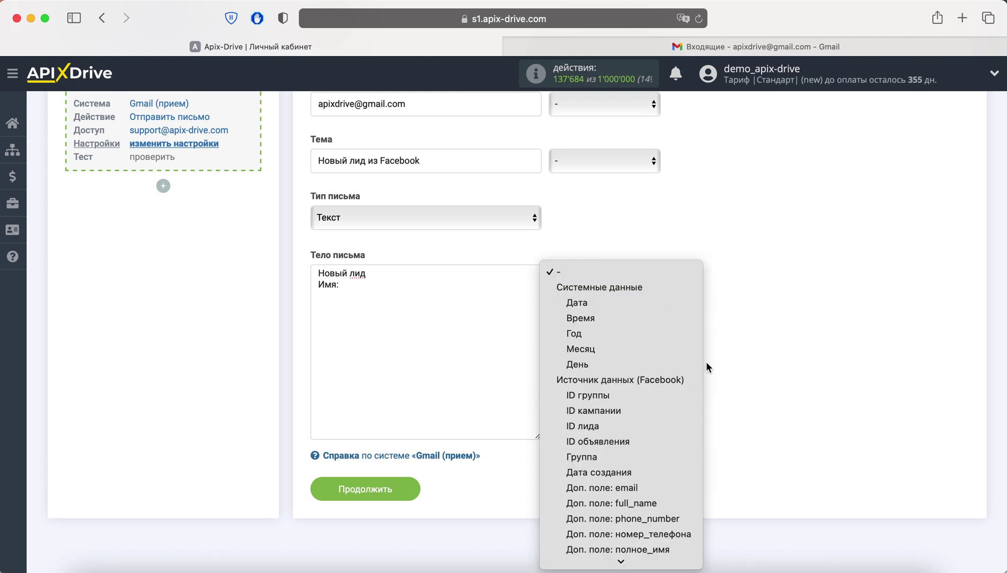
scroll(684, 371, down, 5)
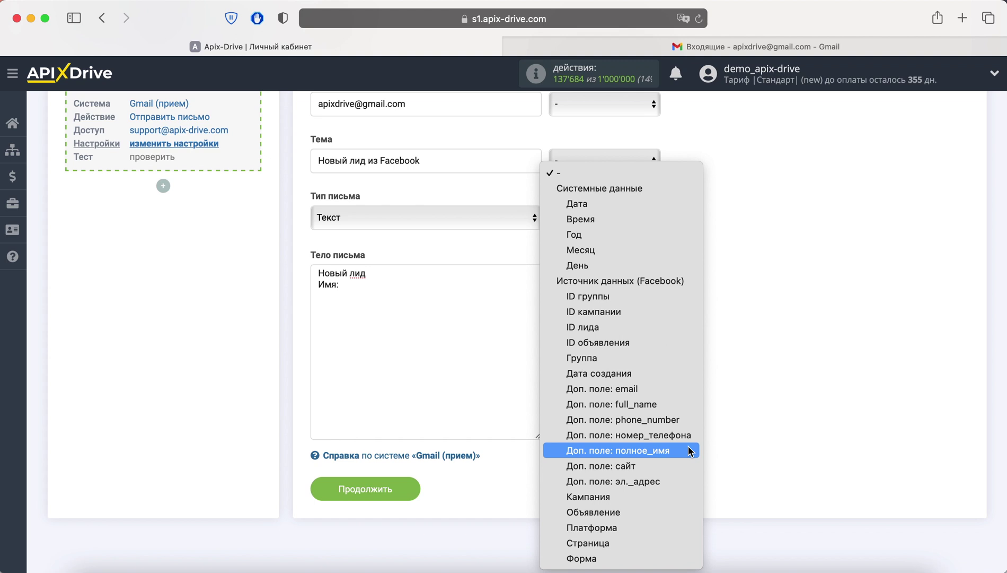
click(689, 452)
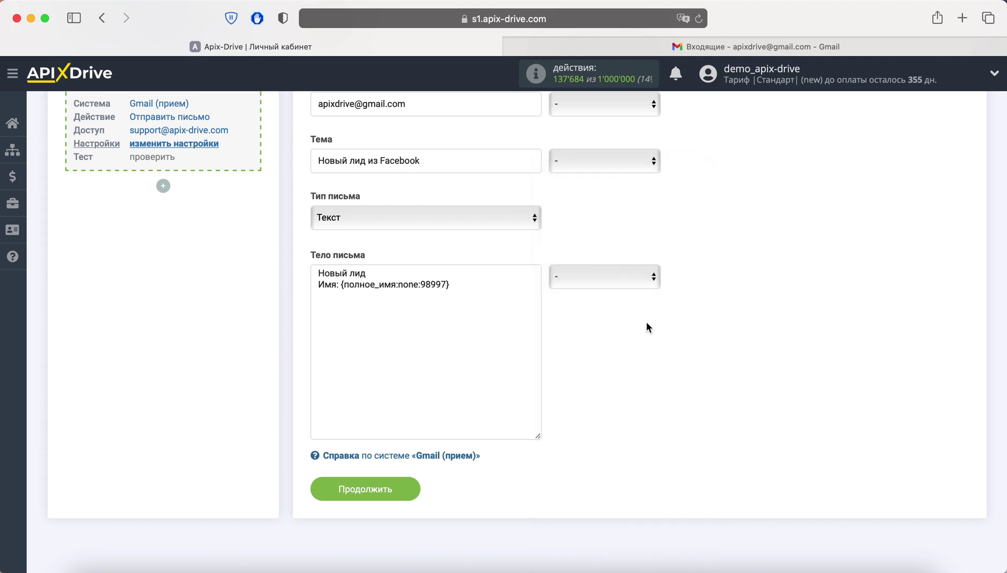
click(633, 285)
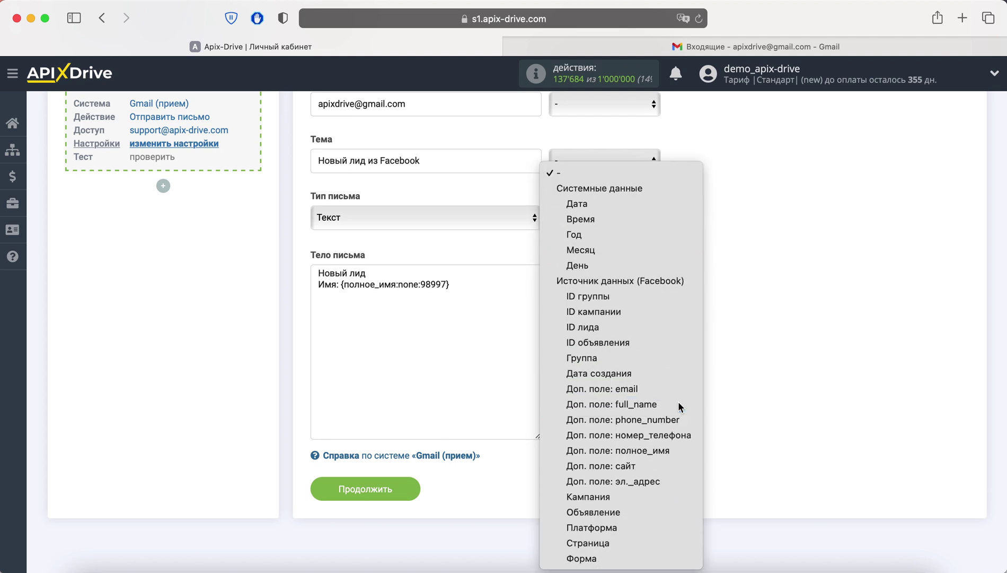
click(679, 405)
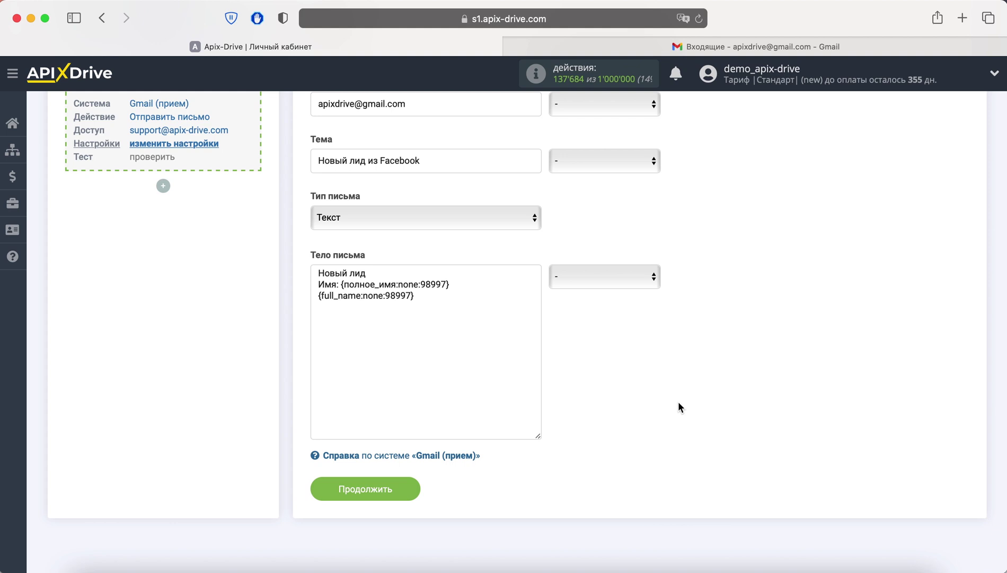
- Add a 'Телефон:' line mapped to the phone_number and номер_телефона lead fields
click(420, 301)
key(Return)
text(Телефон:)
click(635, 286)
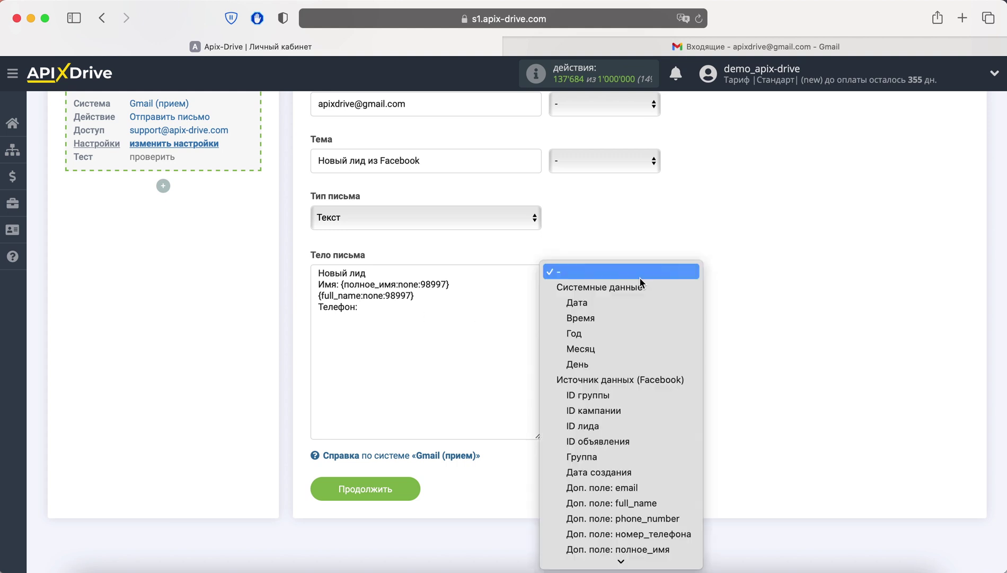
click(675, 421)
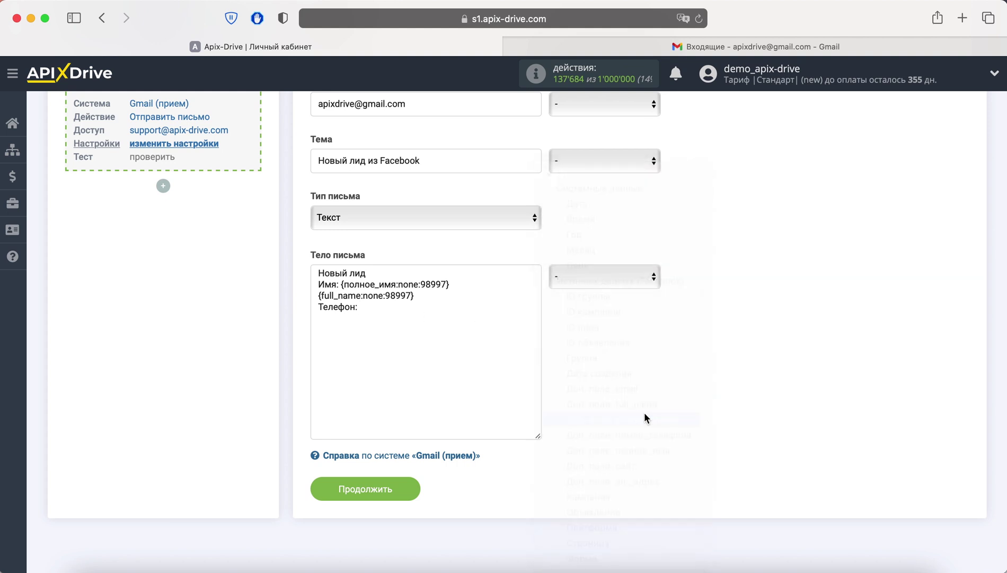
click(596, 288)
scroll(642, 403, down, 2)
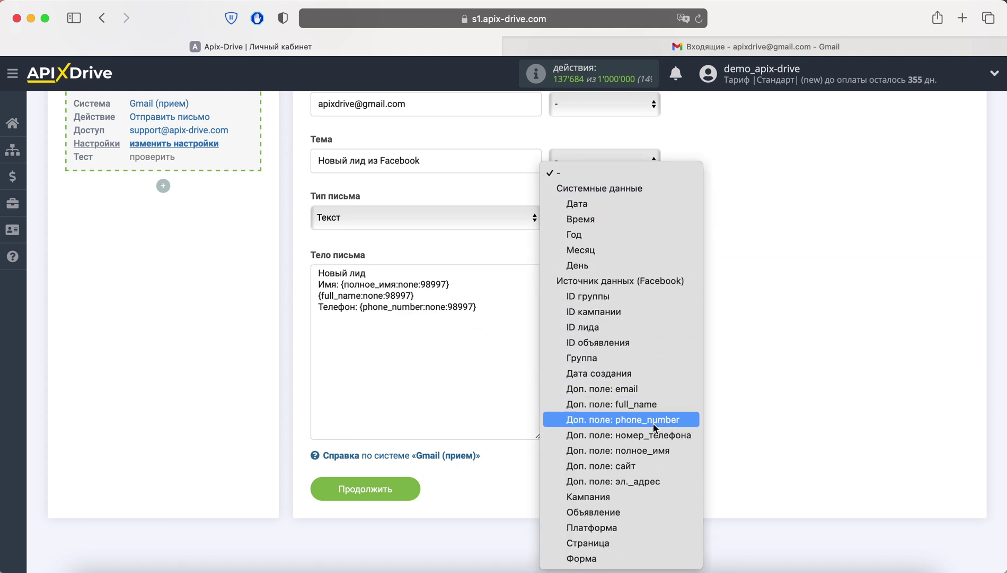
click(663, 443)
- Add an 'Email:' line mapped to the email and эл._адрес lead fields
key(Return)
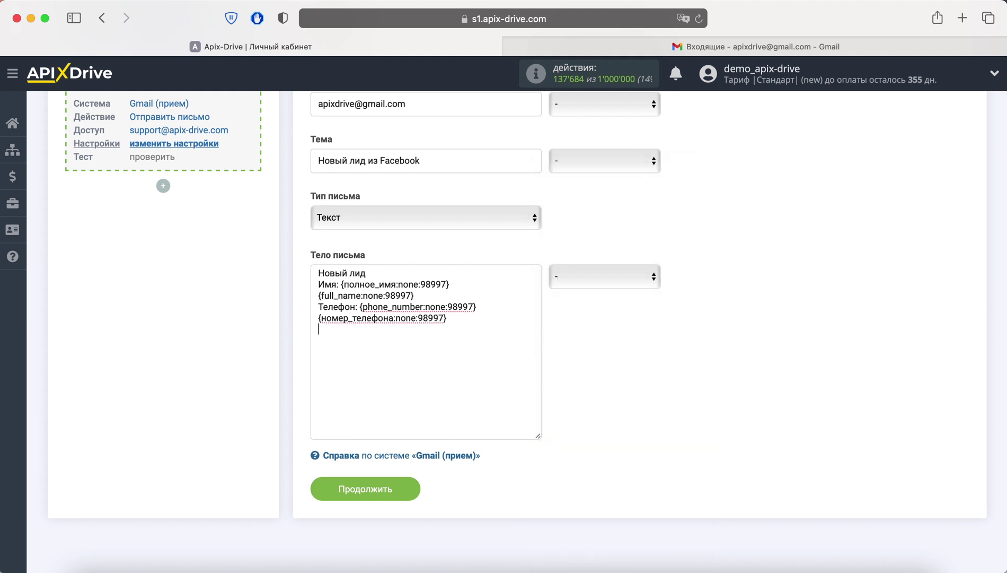
text(Email:)
click(641, 281)
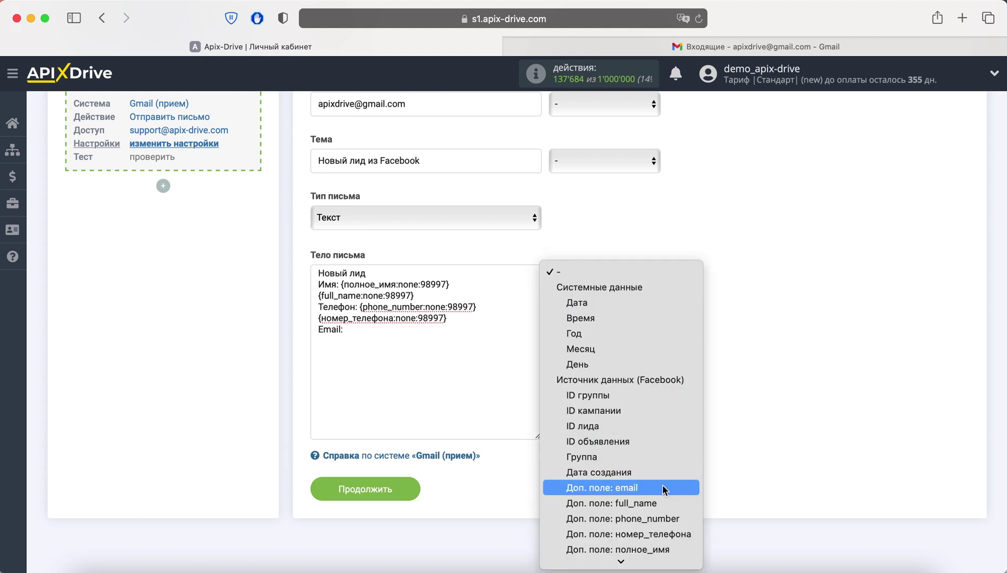
click(662, 484)
click(652, 282)
scroll(668, 400, down, 3)
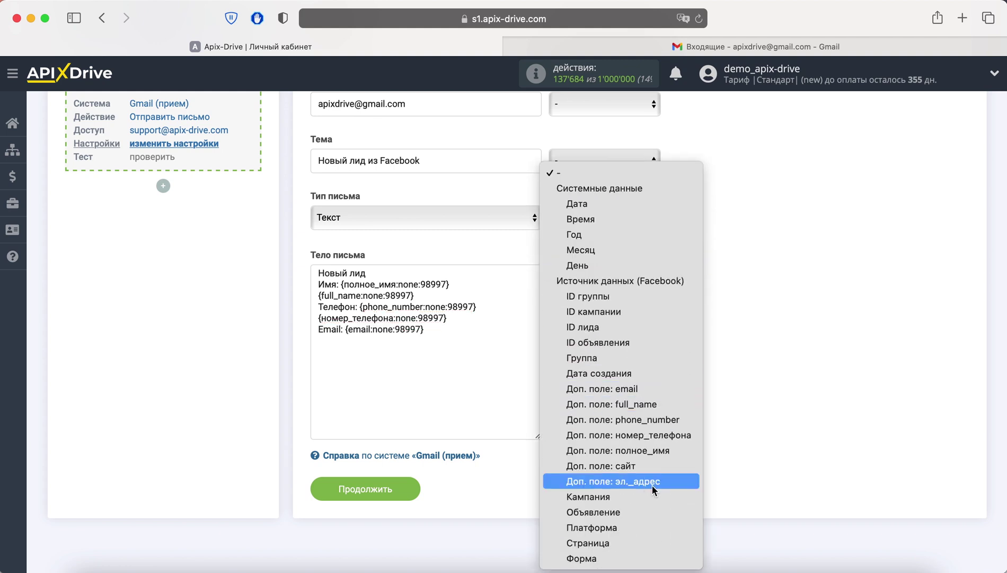
click(652, 483)
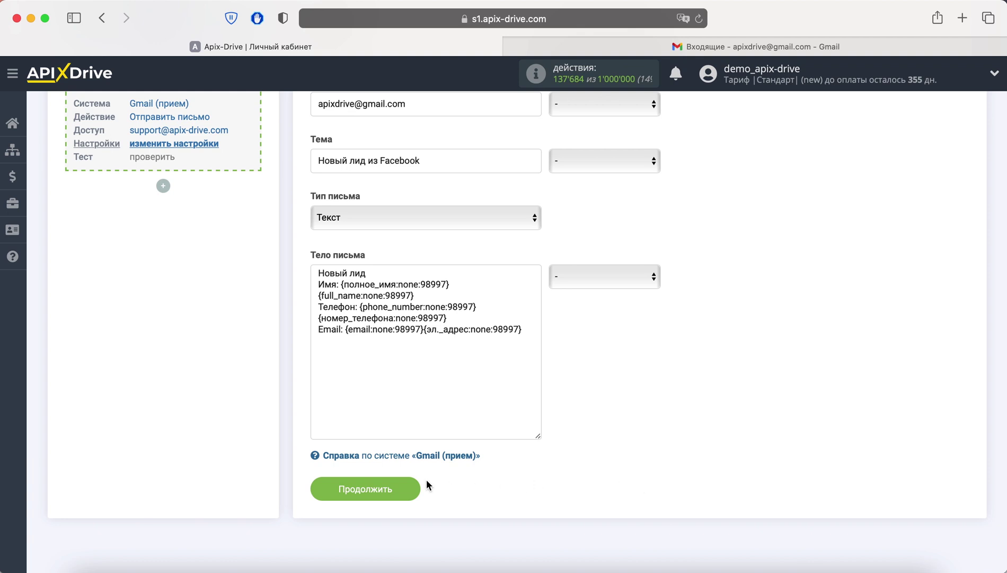
- Save the email settings and send the test lead to Gmail (прием)
click(401, 485)
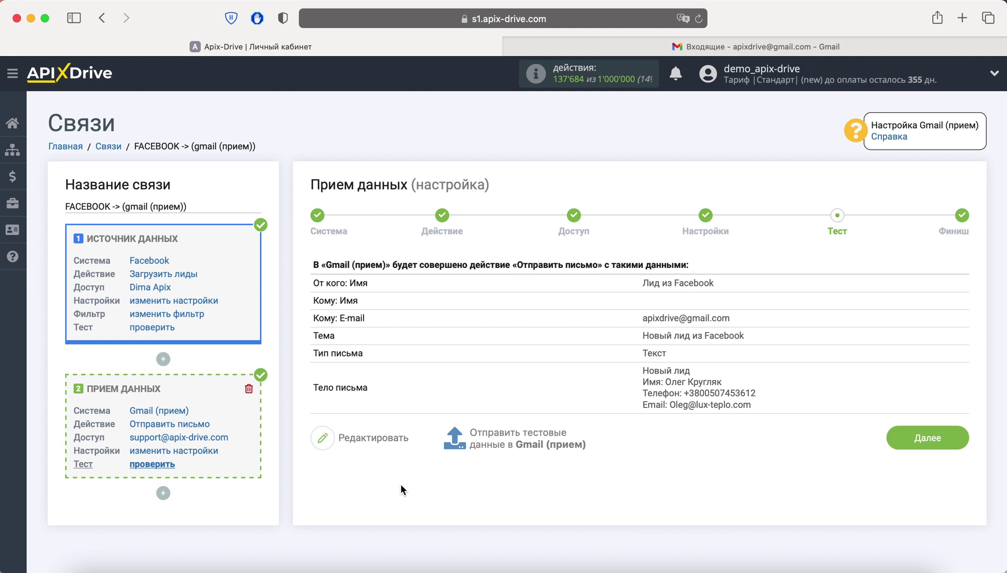
click(514, 446)
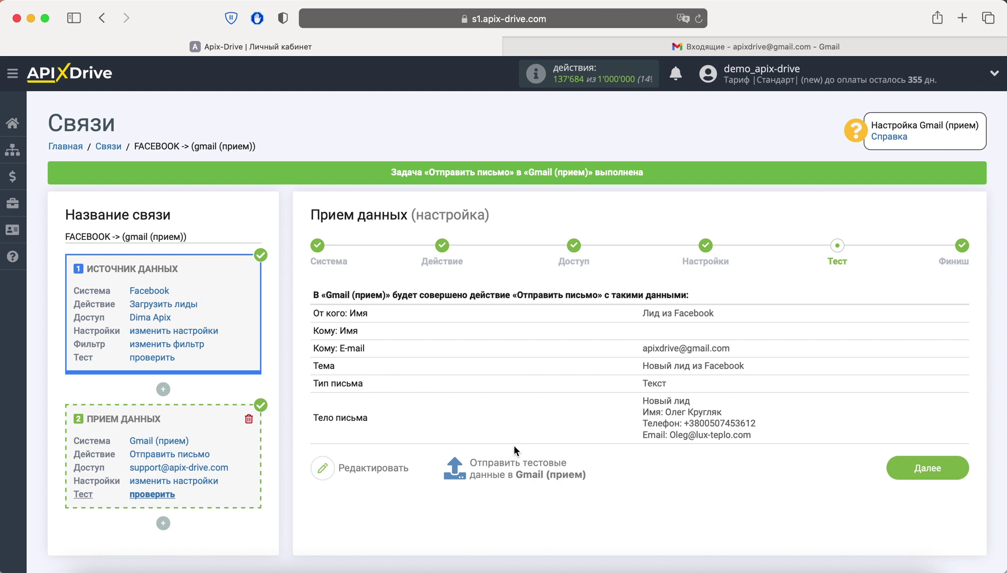
- Refresh the Gmail inbox and open the 'Новый лид из Facebook' test email
click(650, 53)
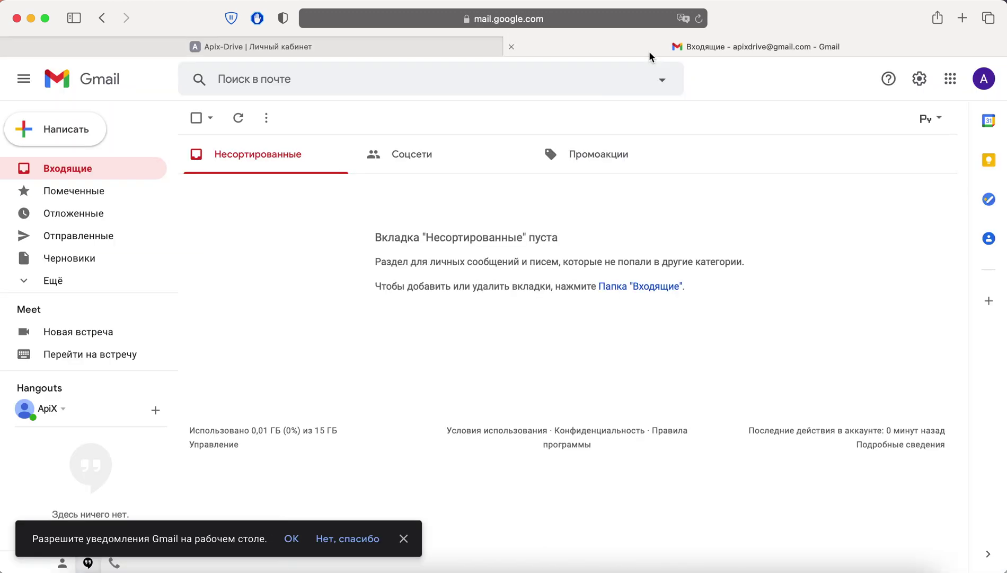
click(699, 19)
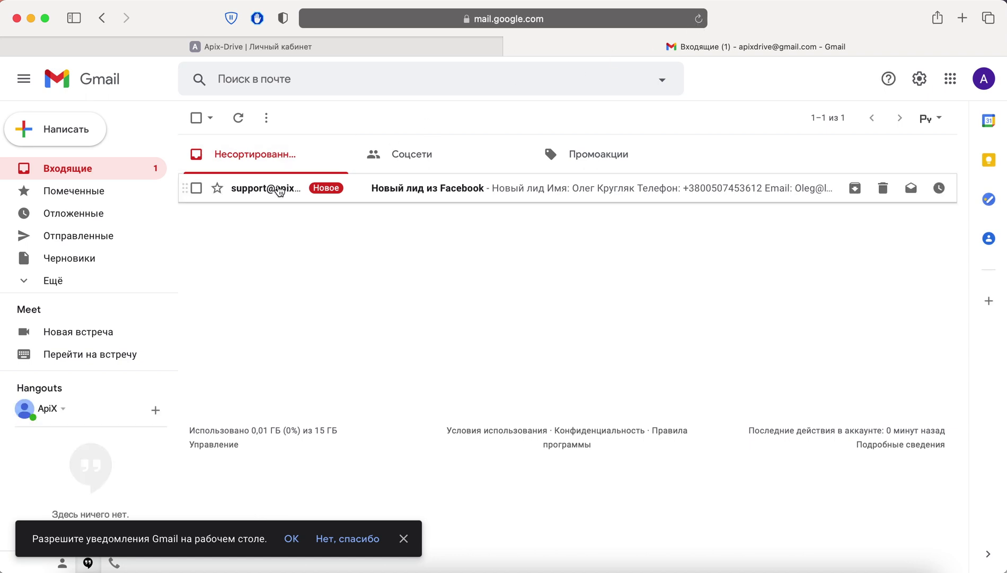
click(279, 189)
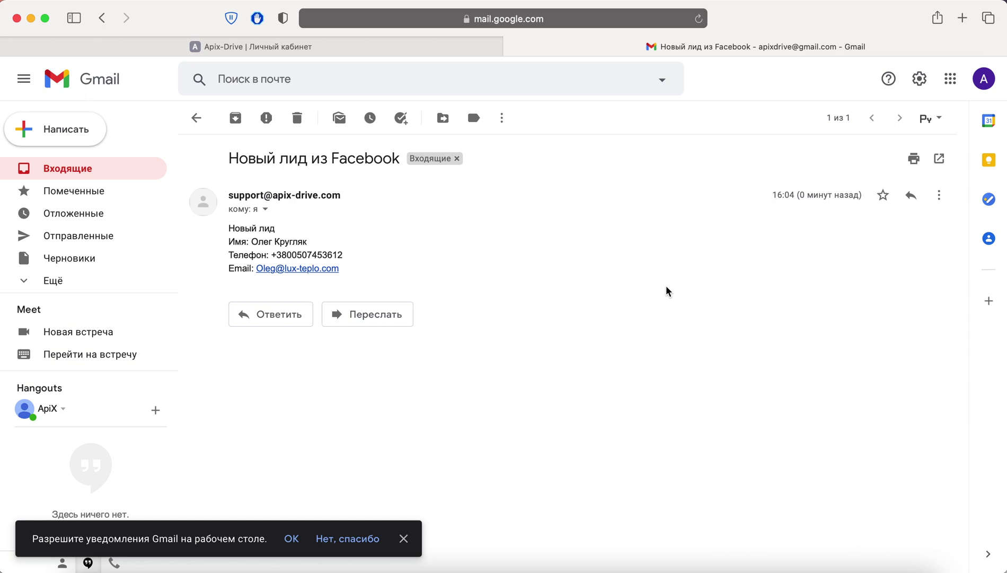
- Complete the setup and enable auto-update for FACEBOOK -> (gmail (прием))
click(369, 45)
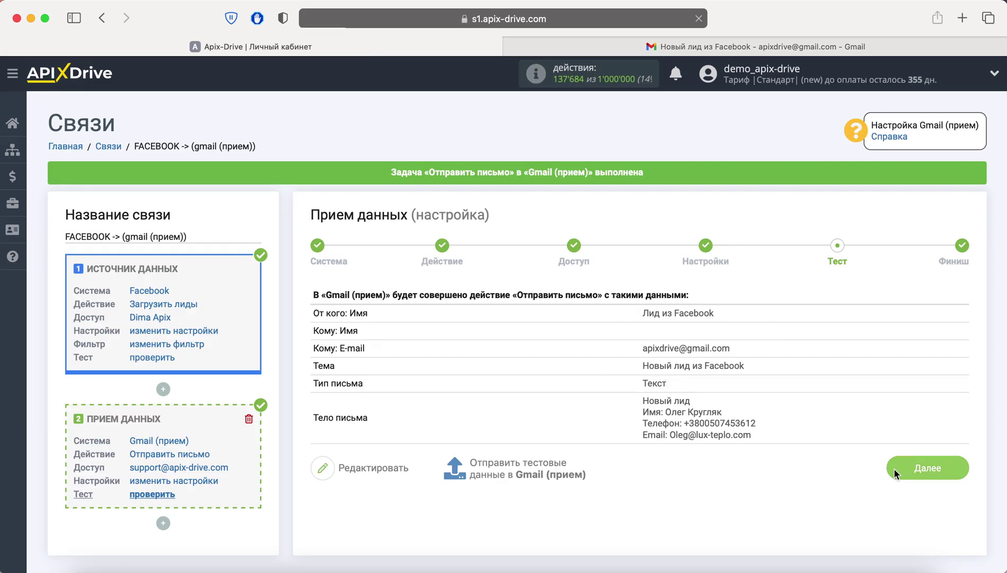
click(895, 474)
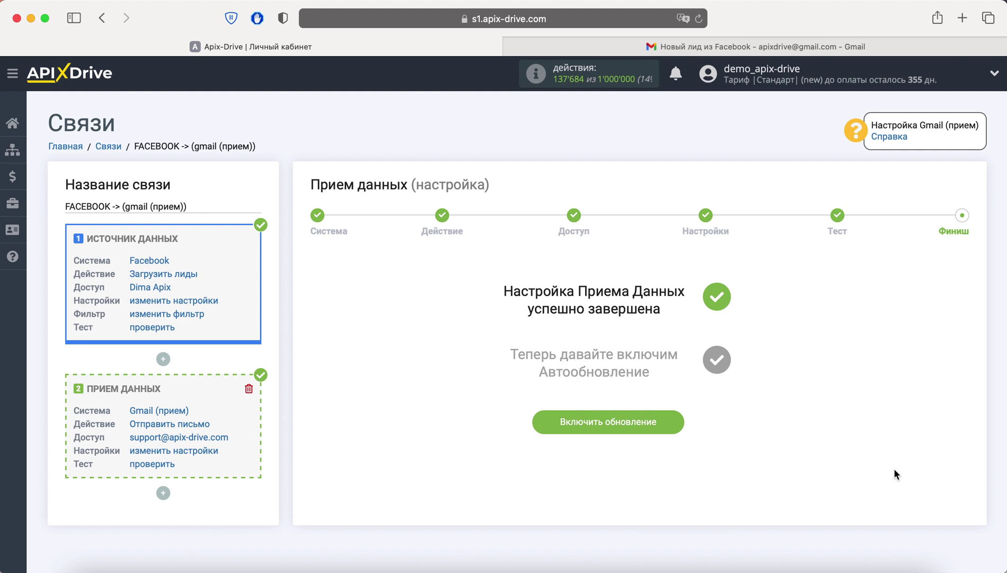
click(661, 422)
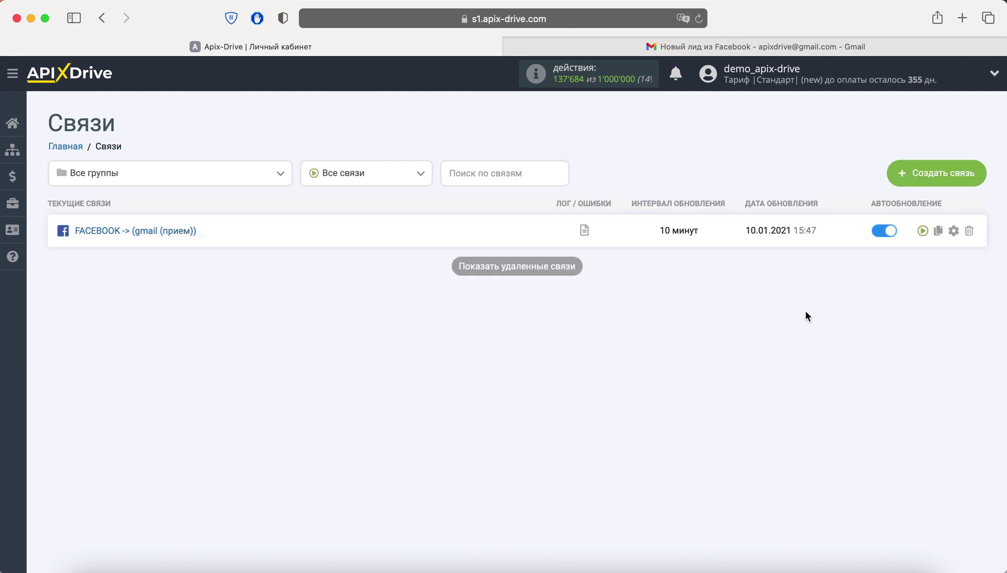
- Set the connection's Интервал обновления to 5 минут and save
click(957, 231)
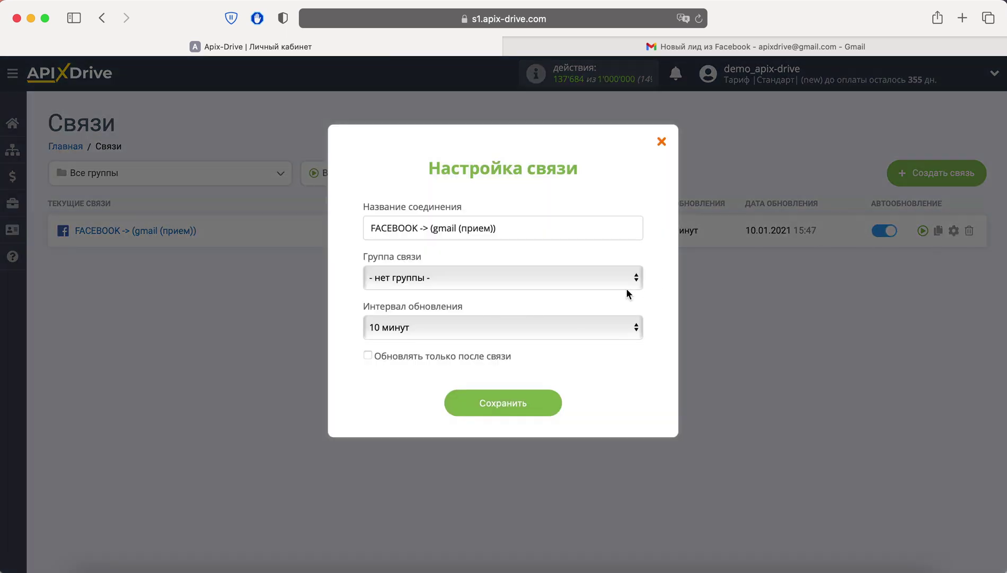
click(566, 326)
click(551, 308)
click(697, 20)
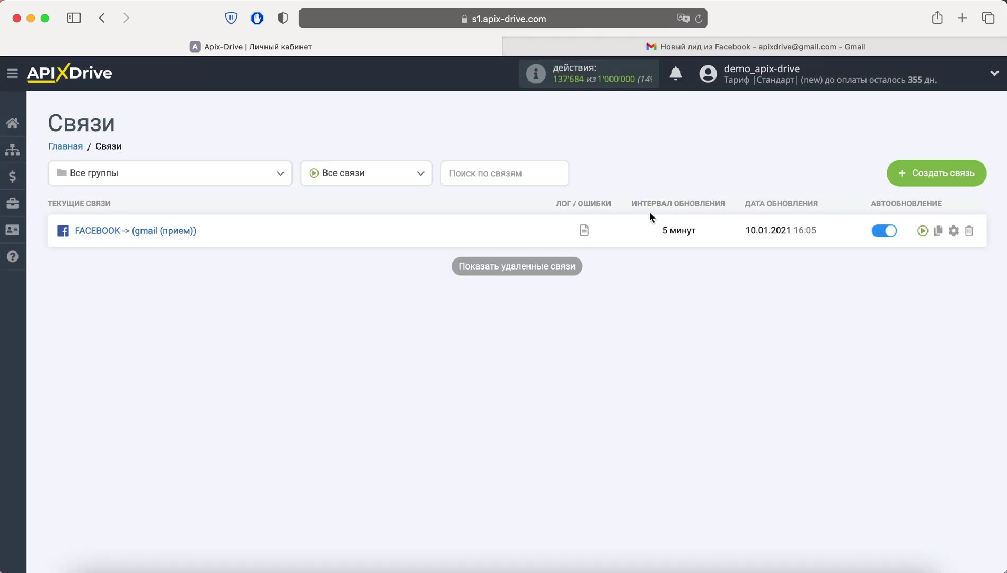